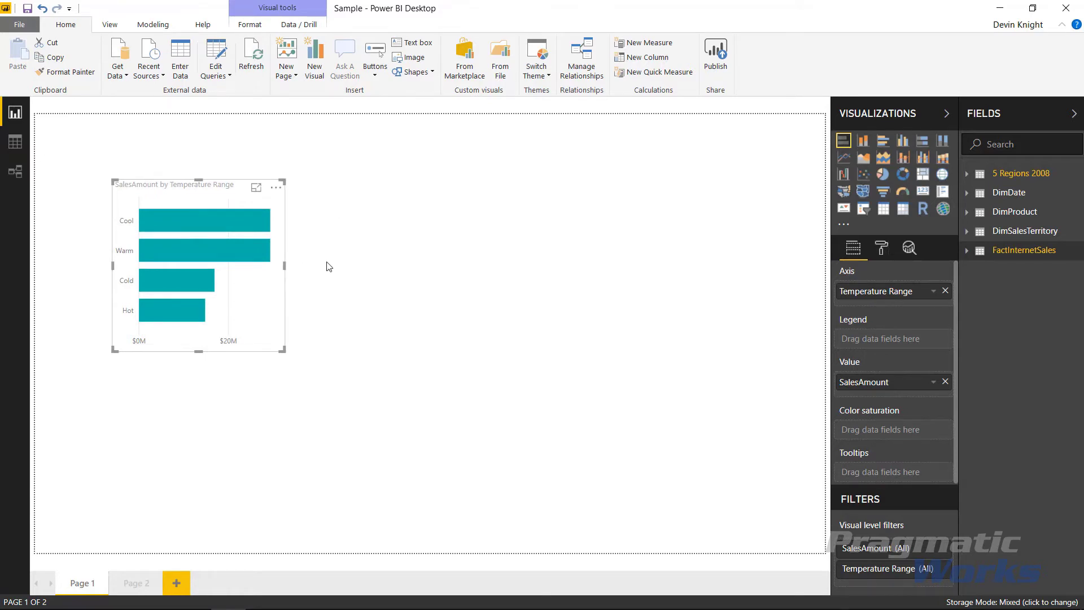
- Turn off the modern visual header with updated styling options in the current file's report settings
click(27, 25)
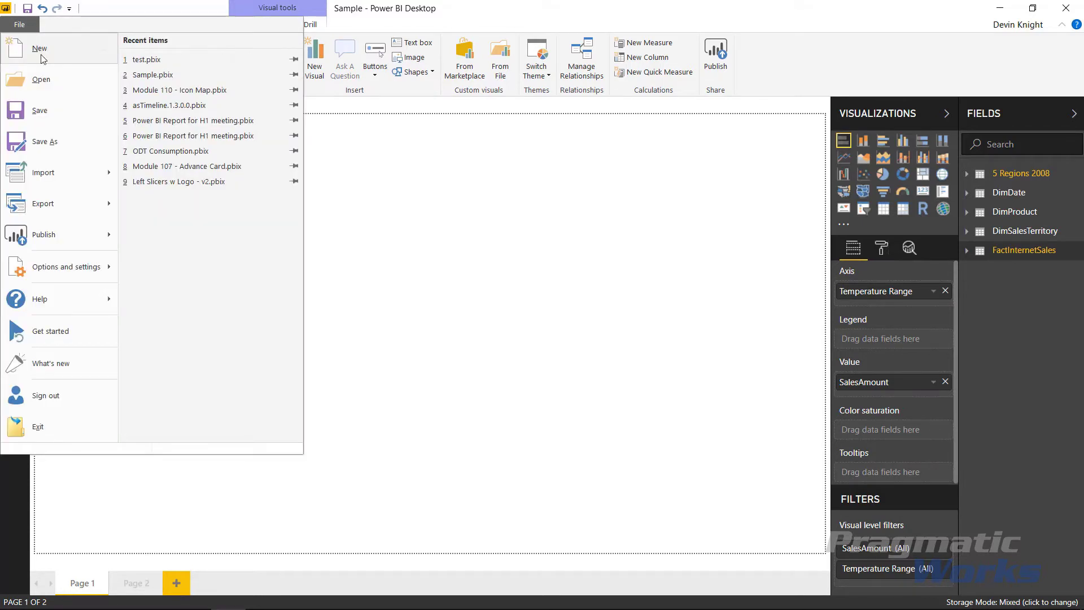
mouse_move(86, 274)
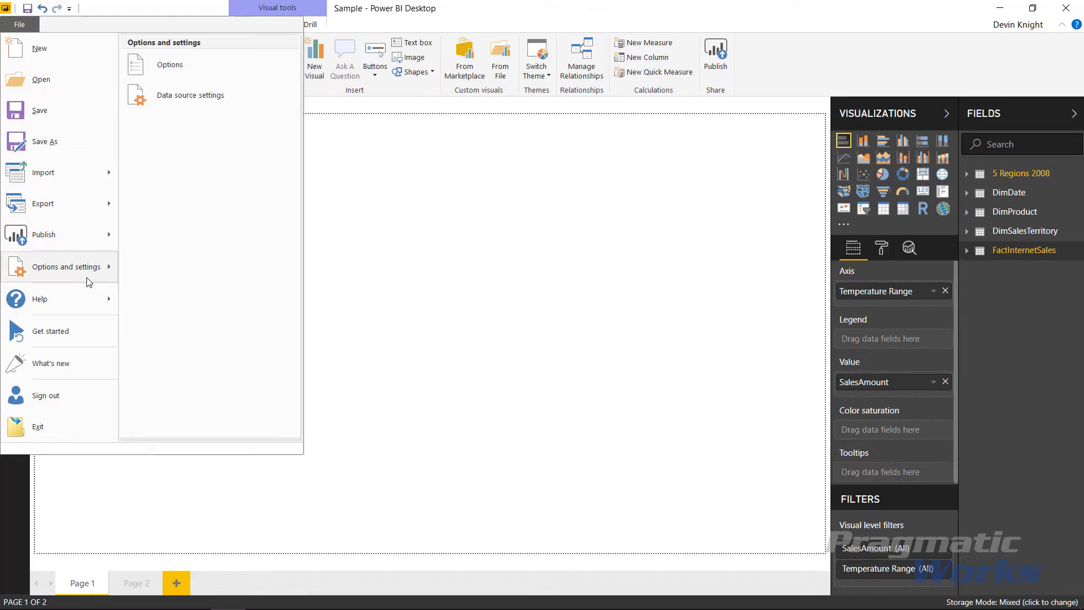
click(170, 66)
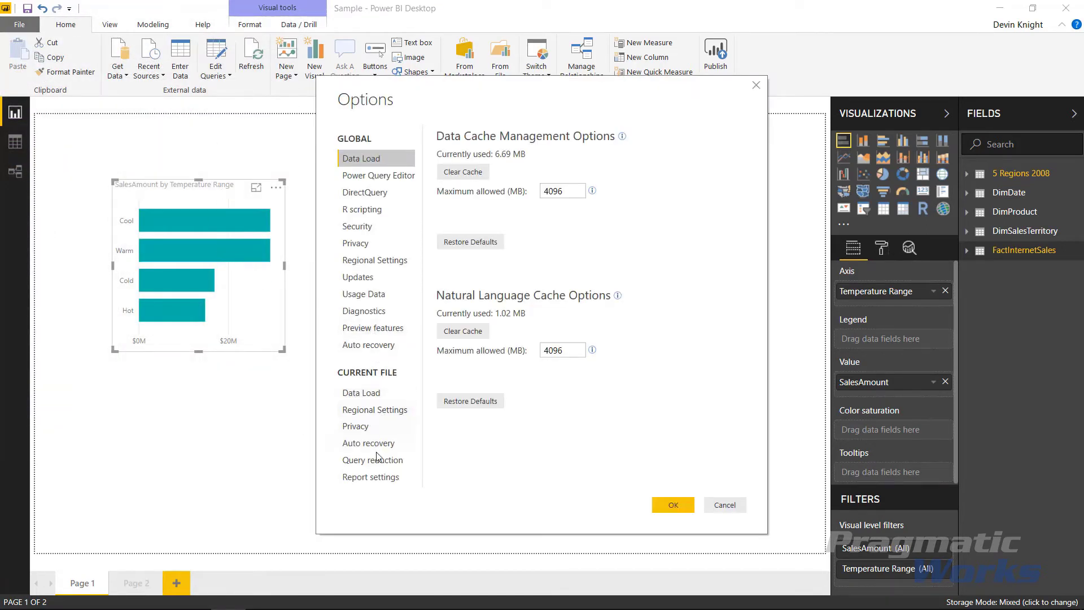
click(378, 478)
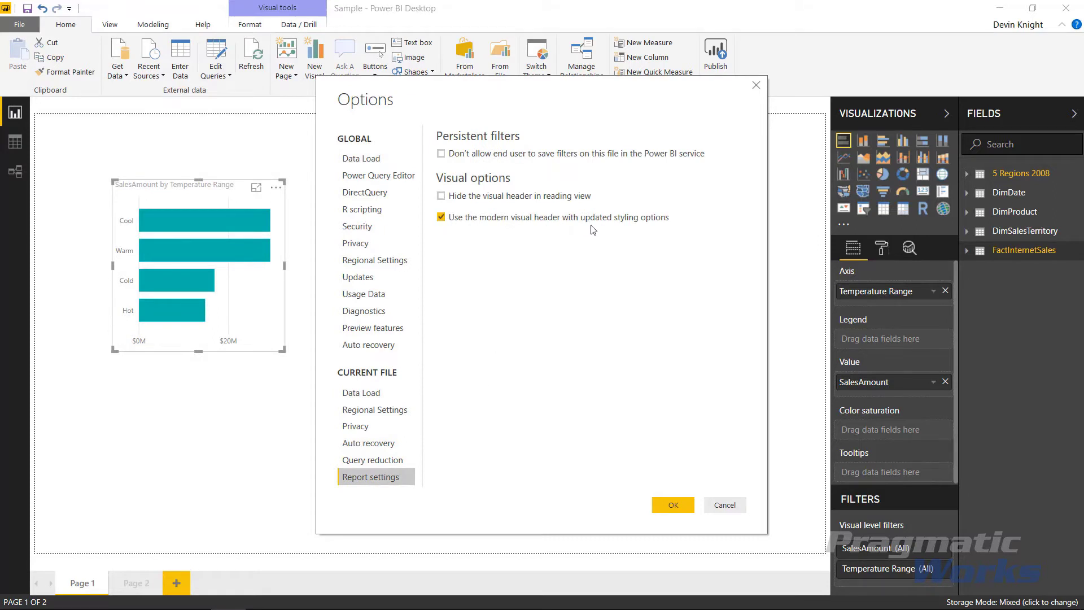
click(441, 218)
click(670, 505)
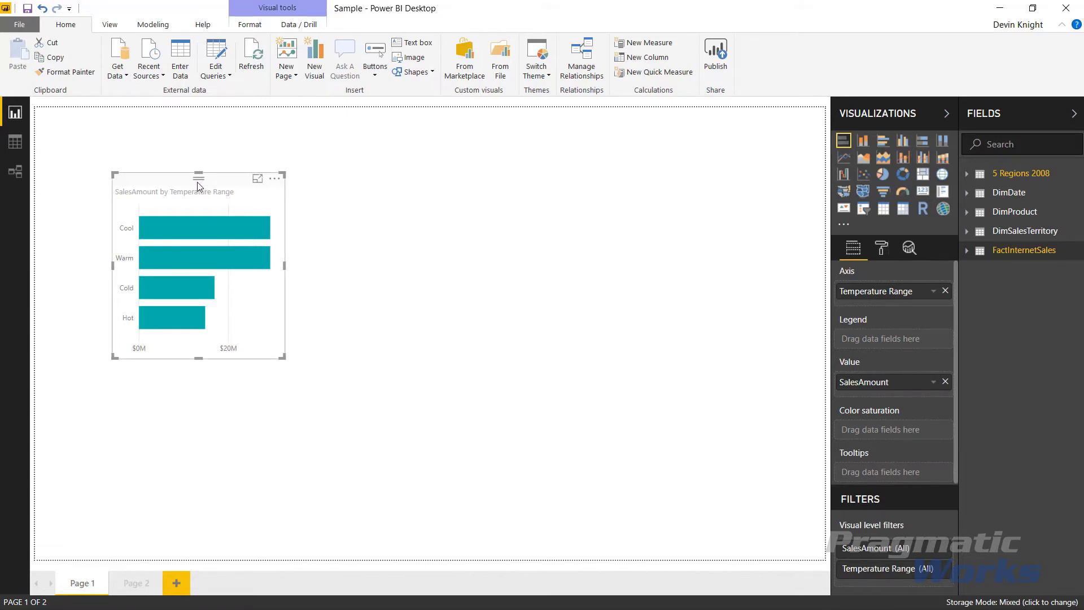
- Move the SalesAmount by Temperature Range chart across the page and back by its header bar
drag(241, 182, 345, 162)
drag(252, 165, 118, 161)
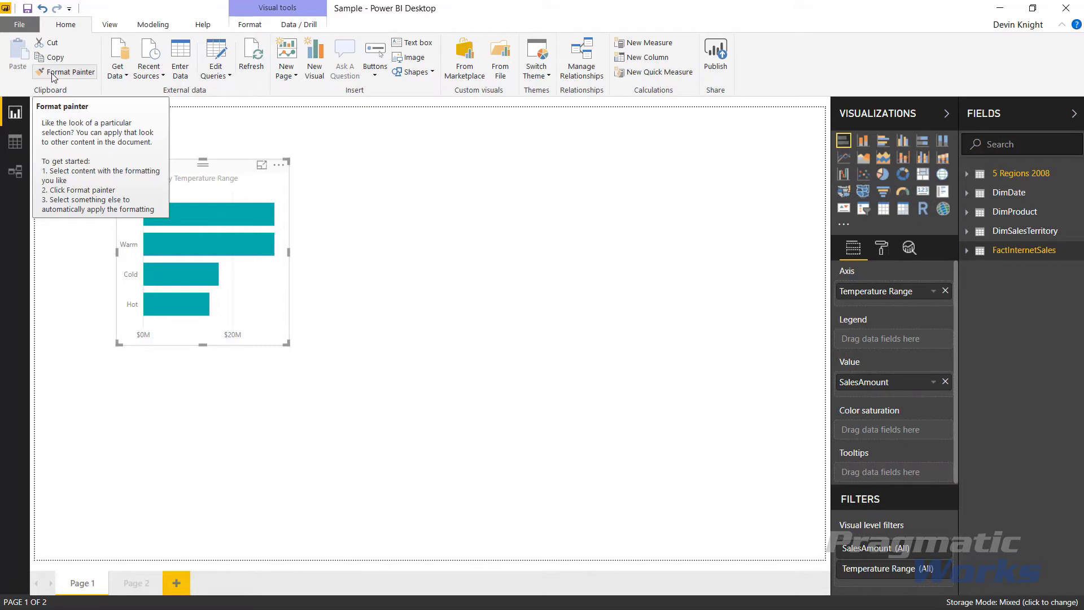
- Turn on the modern visual header with updated styling options in the current file's report settings
click(19, 25)
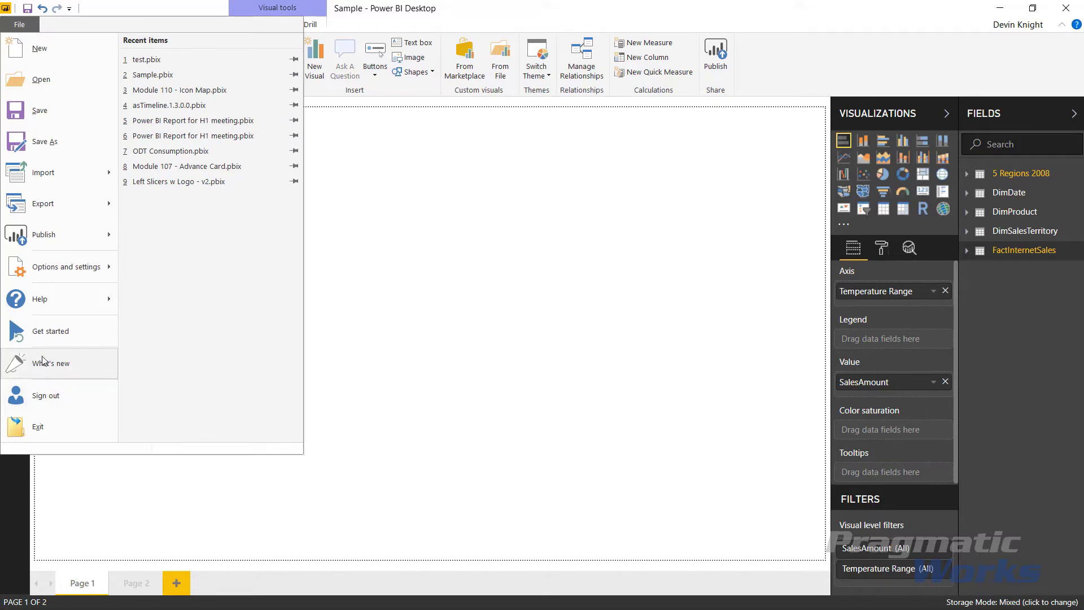
mouse_move(90, 256)
key(Escape)
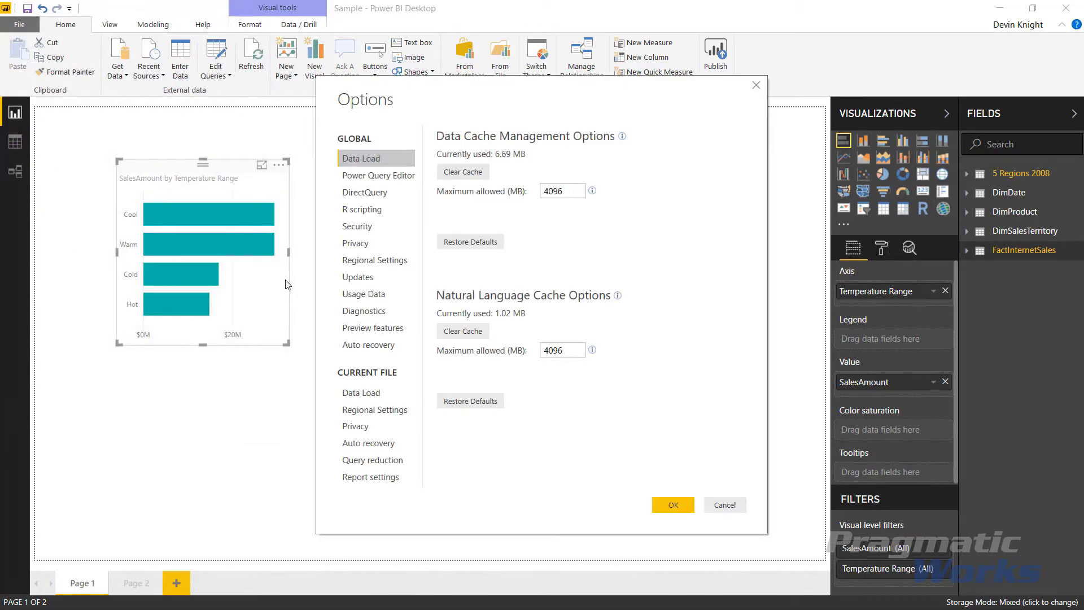
click(389, 479)
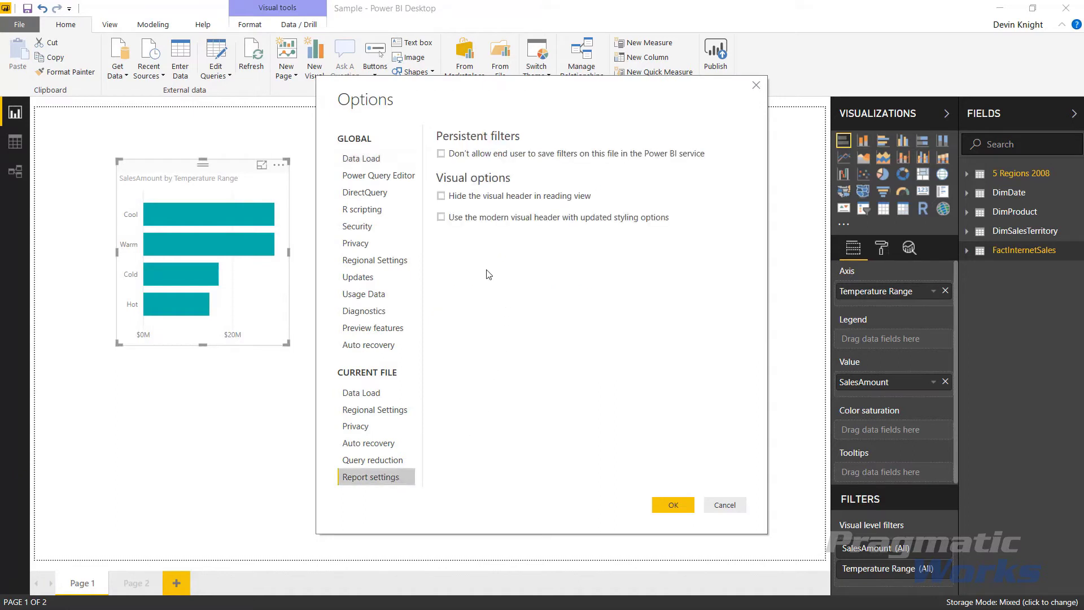
click(441, 217)
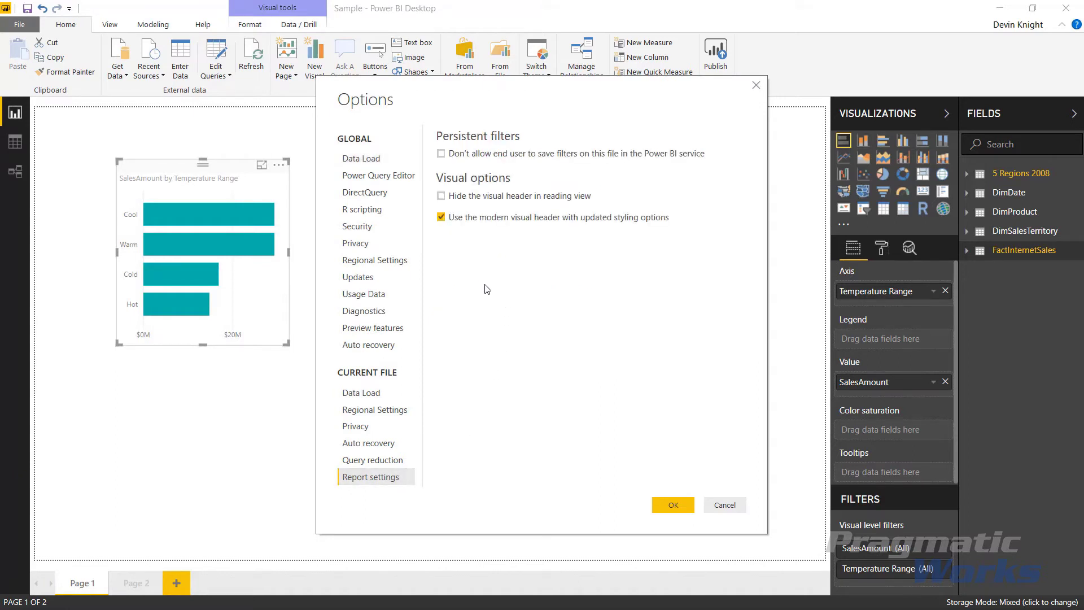
click(669, 508)
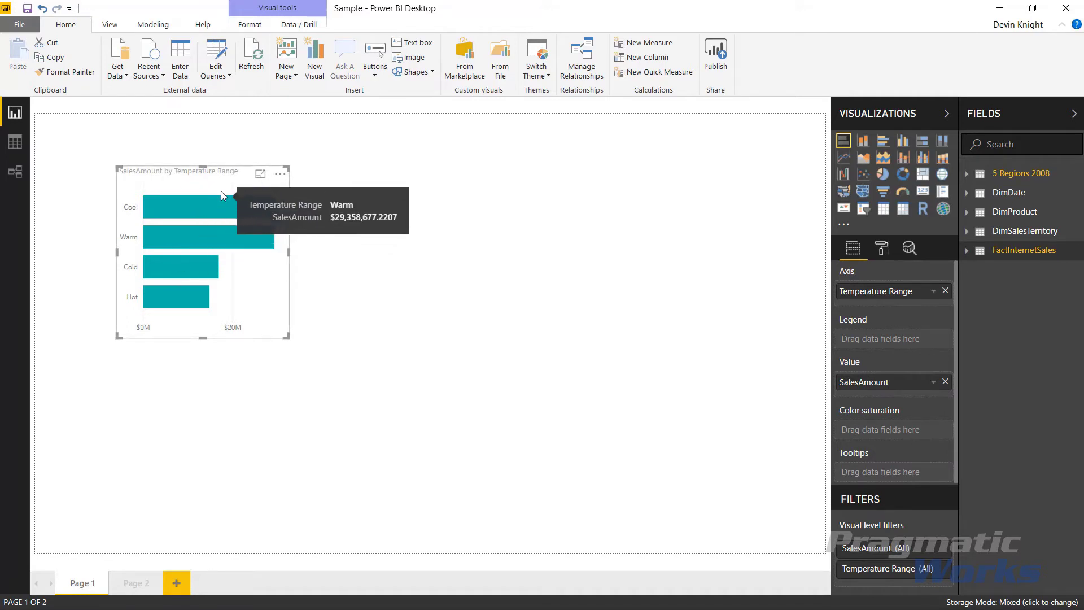
- Move the SalesAmount by Temperature Range chart near the page's upper-left corner and enlarge it from its lower-right corner
mouse_move(223, 174)
mouse_down()
mouse_move(240, 206)
mouse_move(222, 173)
mouse_up()
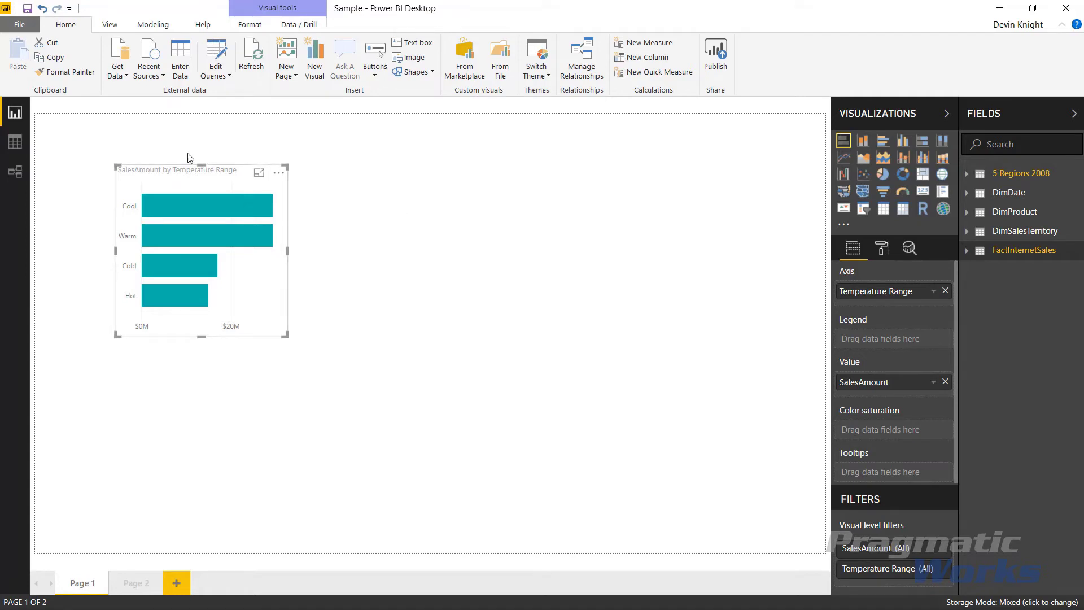
drag(210, 168, 174, 142)
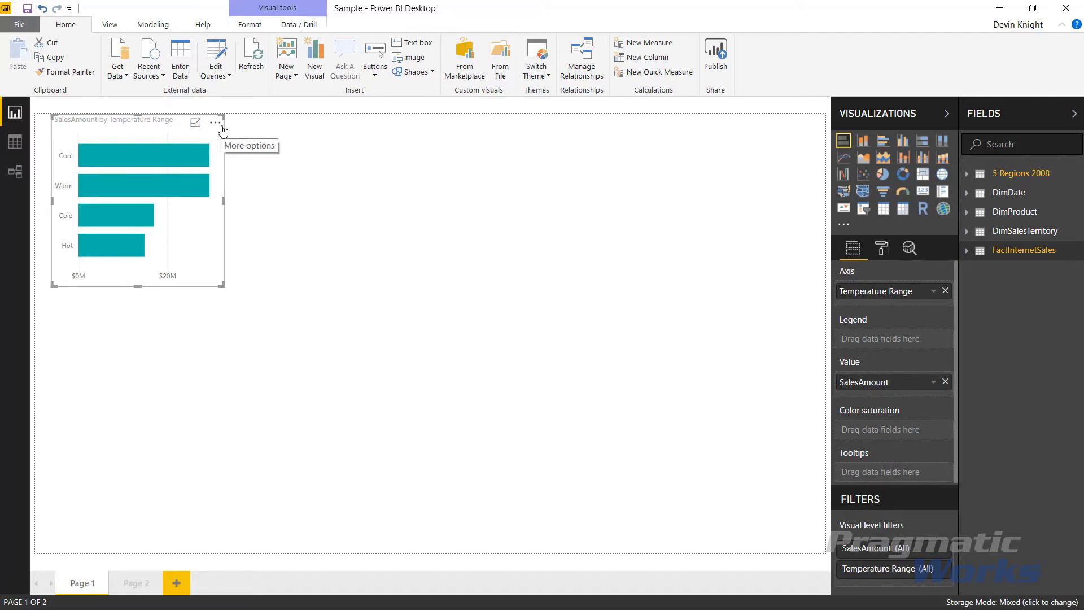
drag(170, 126, 217, 192)
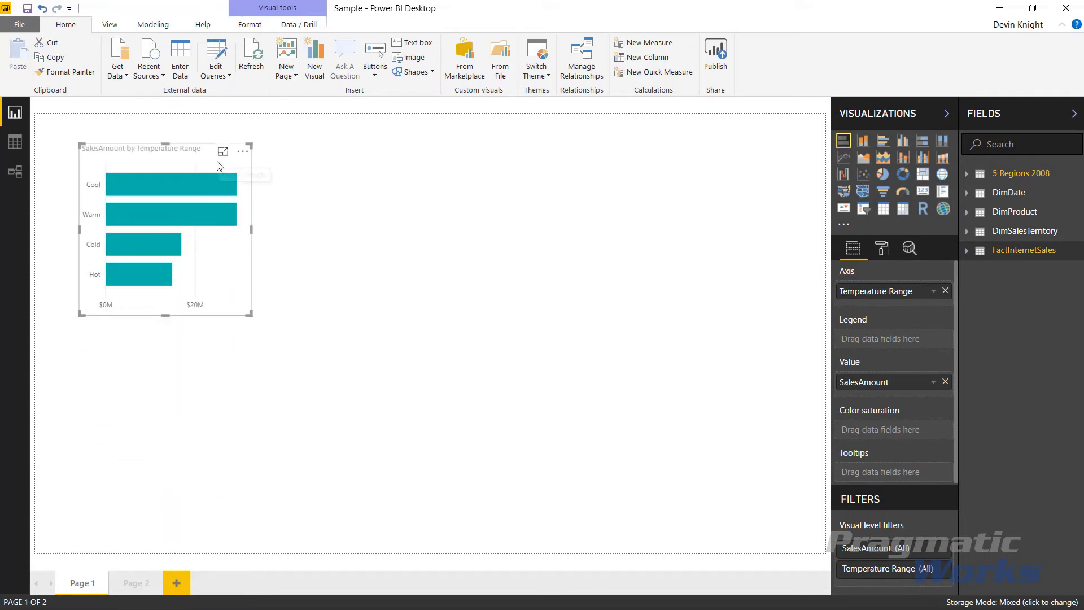
drag(198, 151, 225, 114)
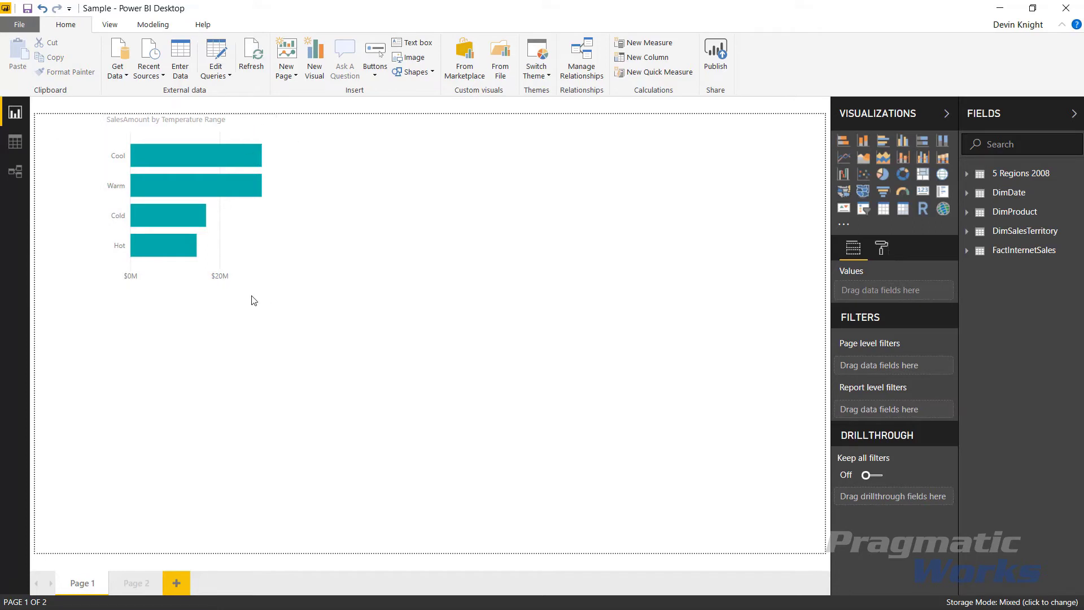
drag(195, 127, 150, 140)
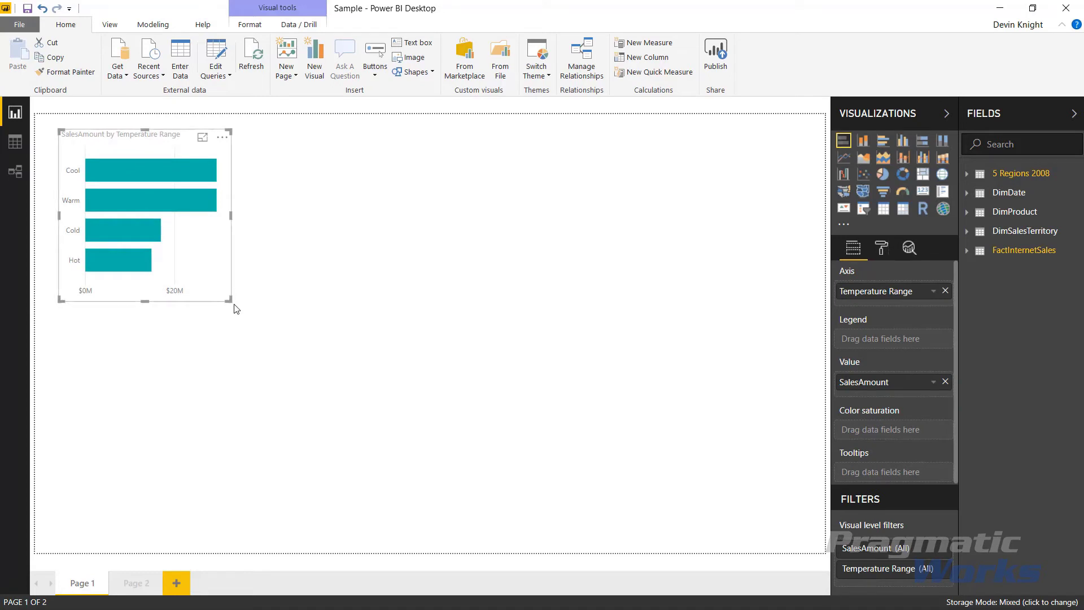
drag(232, 303, 332, 367)
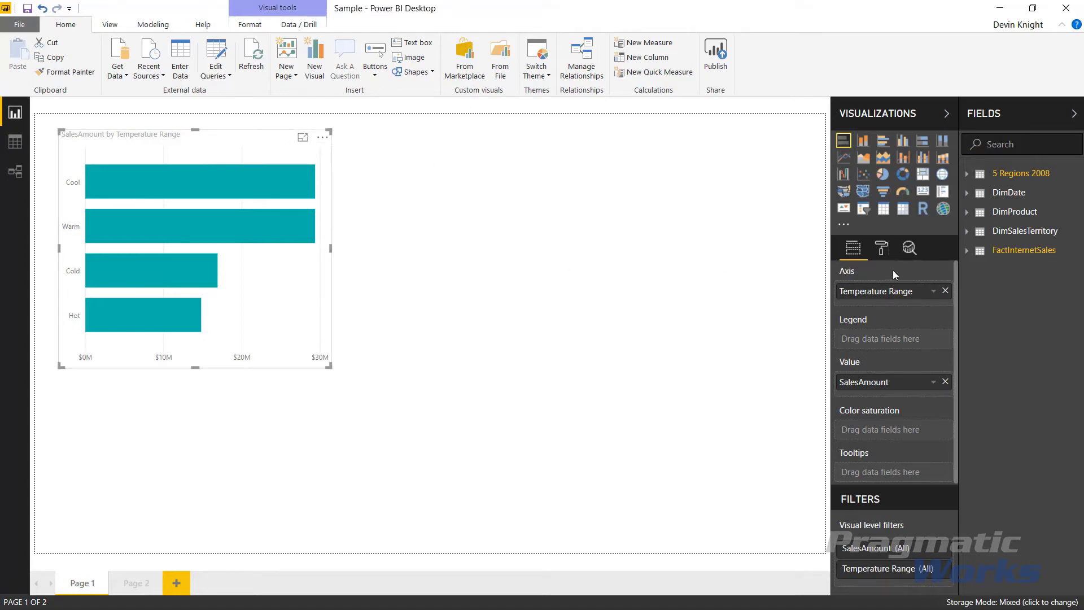
- Expand the chart's visual header formatting settings and review the available colour and icon options
click(884, 252)
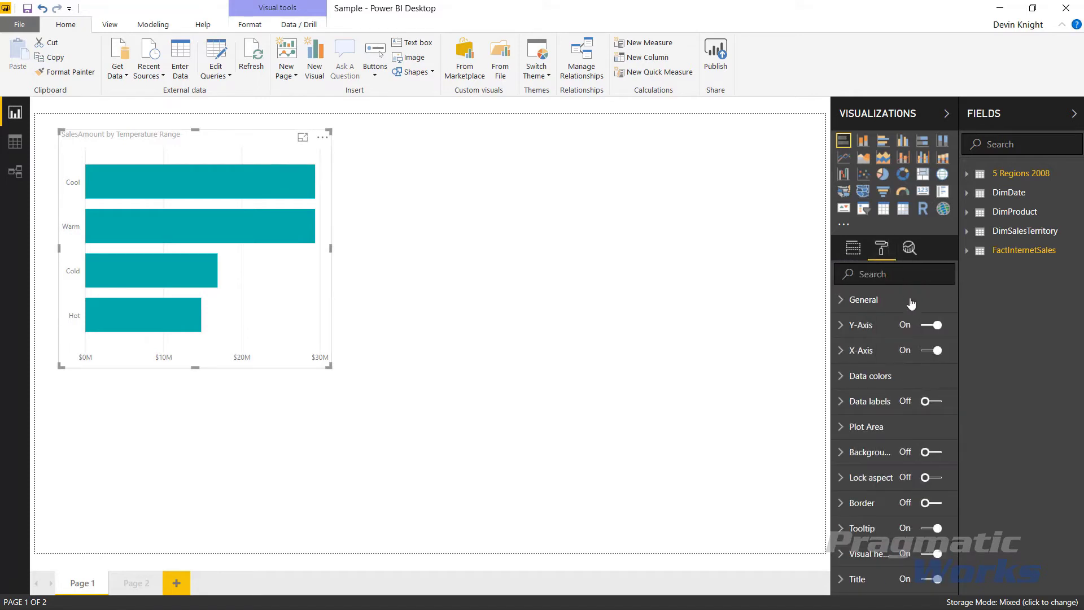
click(841, 555)
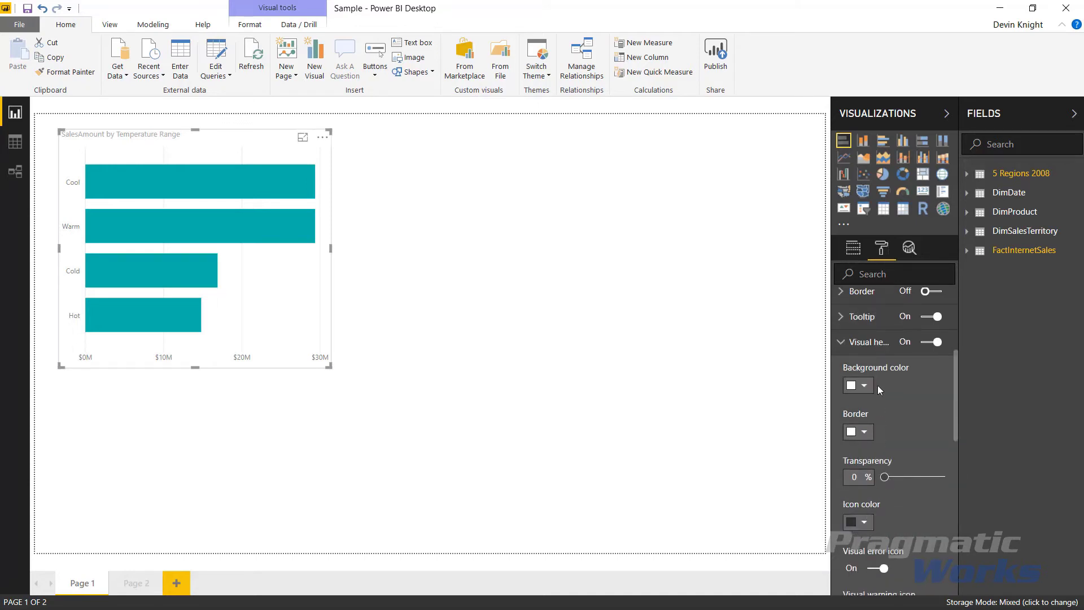
scroll(877, 411, down, 5)
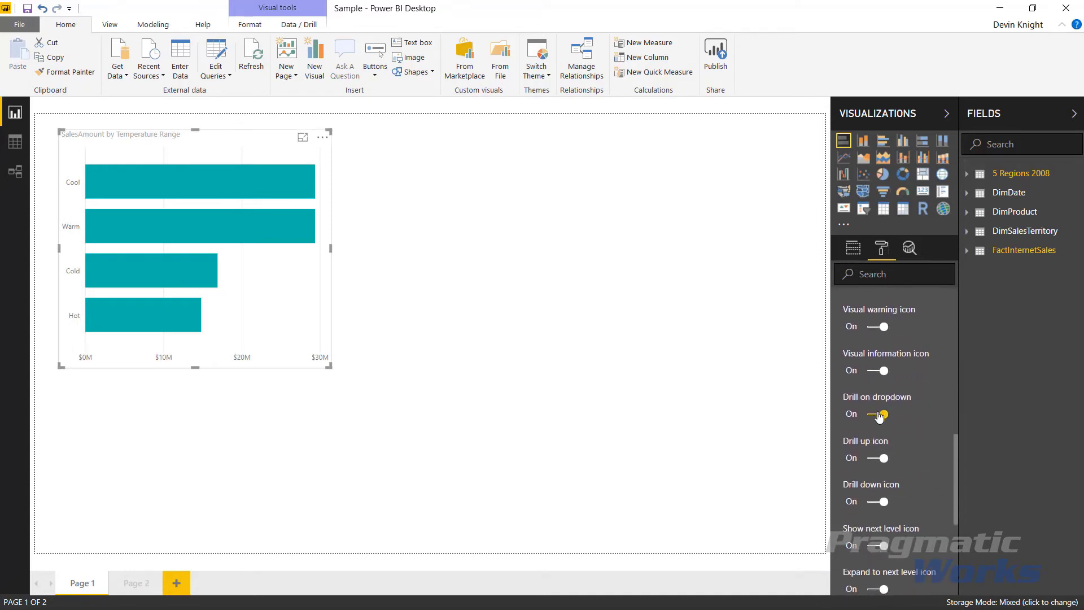
scroll(879, 415, down, 5)
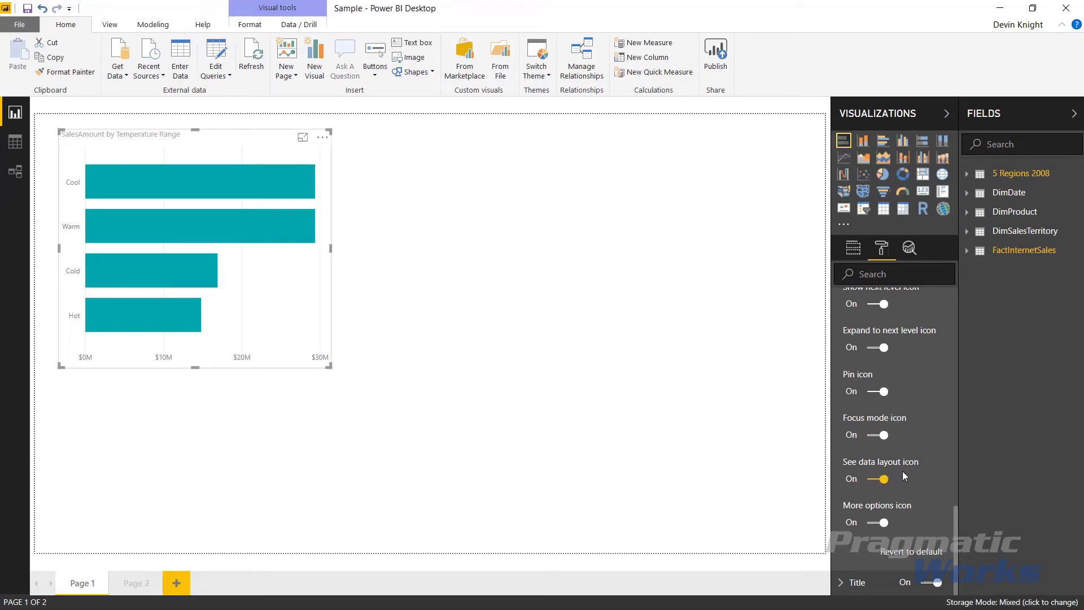
- Switch the chart header's drill up and drill down icons off and back on
scroll(902, 476, up, 3)
click(874, 362)
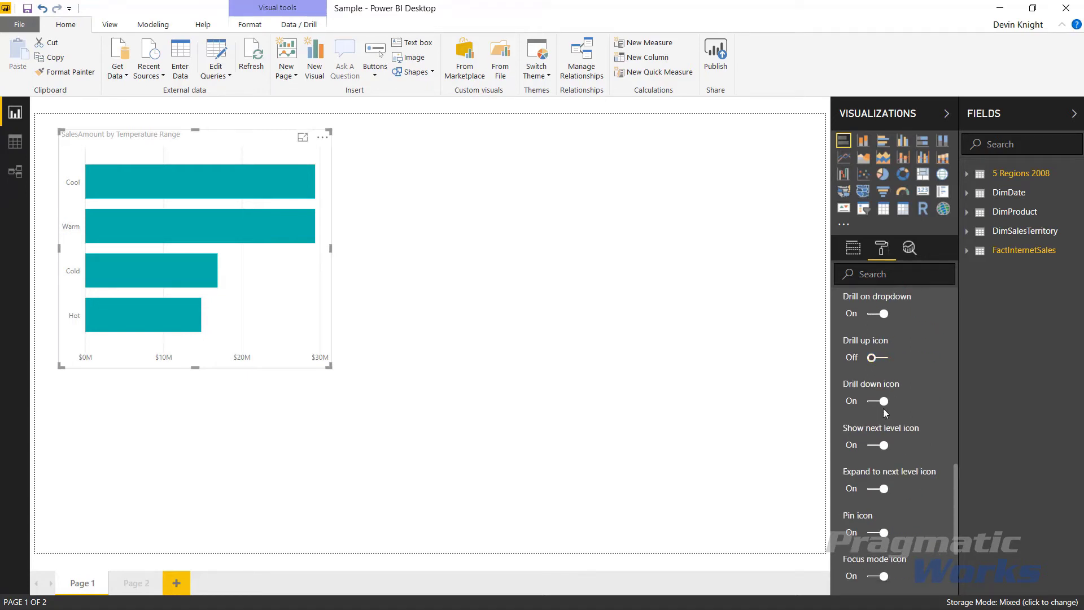
click(884, 404)
click(884, 404)
click(876, 361)
- Set the chart's visual header border and icon colours to yellow
scroll(933, 403, up, 5)
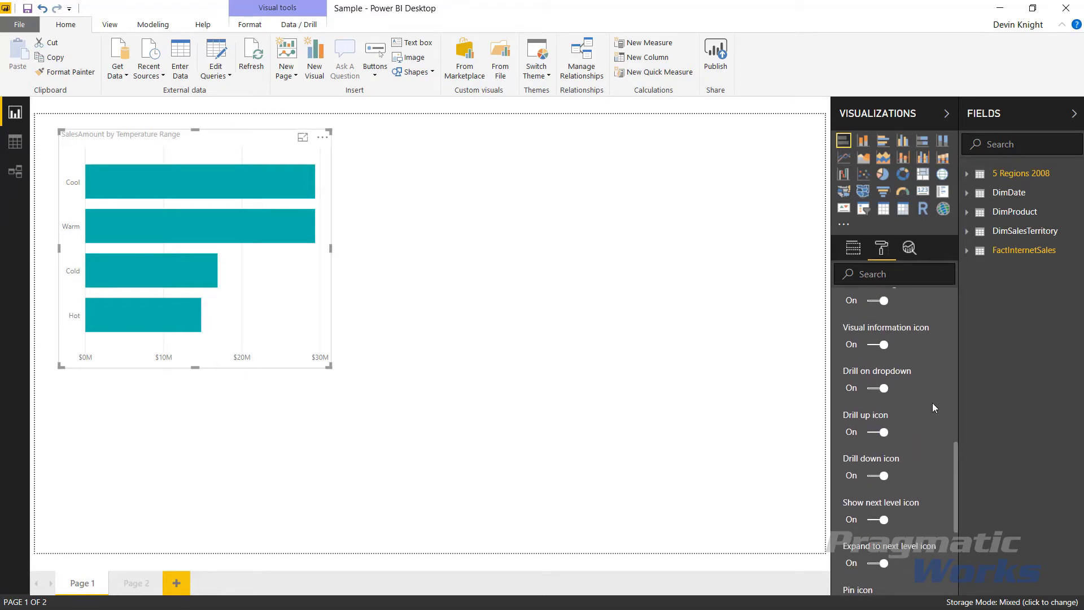
scroll(933, 408, up, 2)
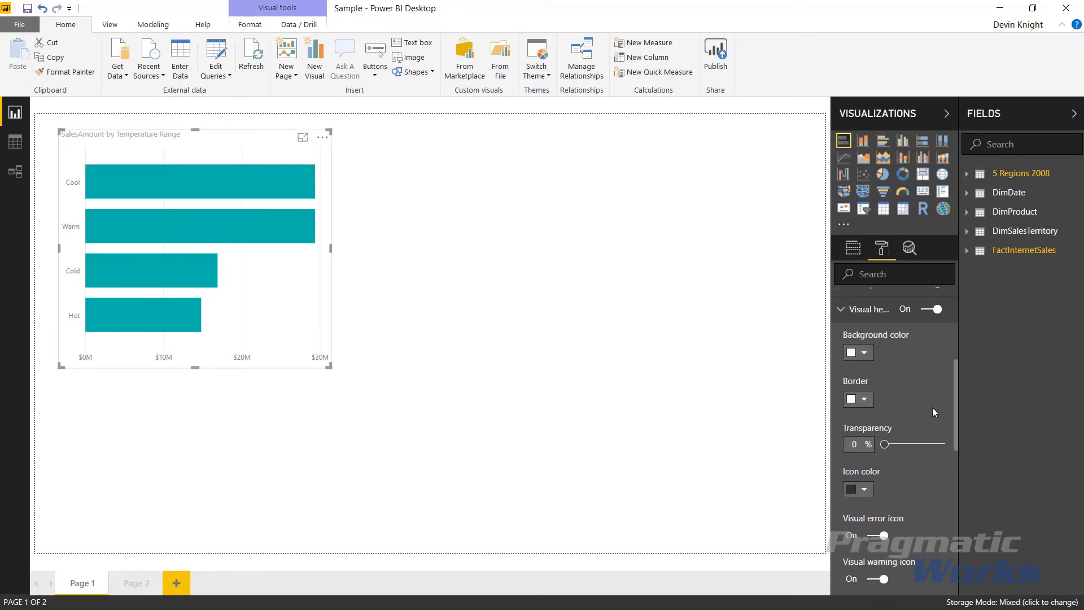
click(873, 399)
click(910, 343)
click(866, 490)
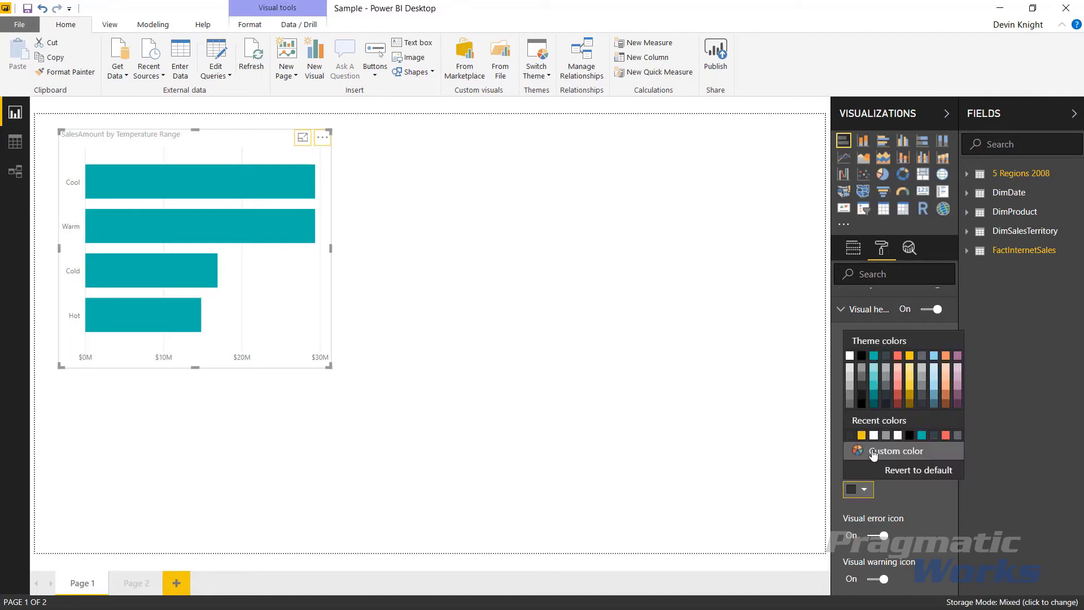
click(908, 358)
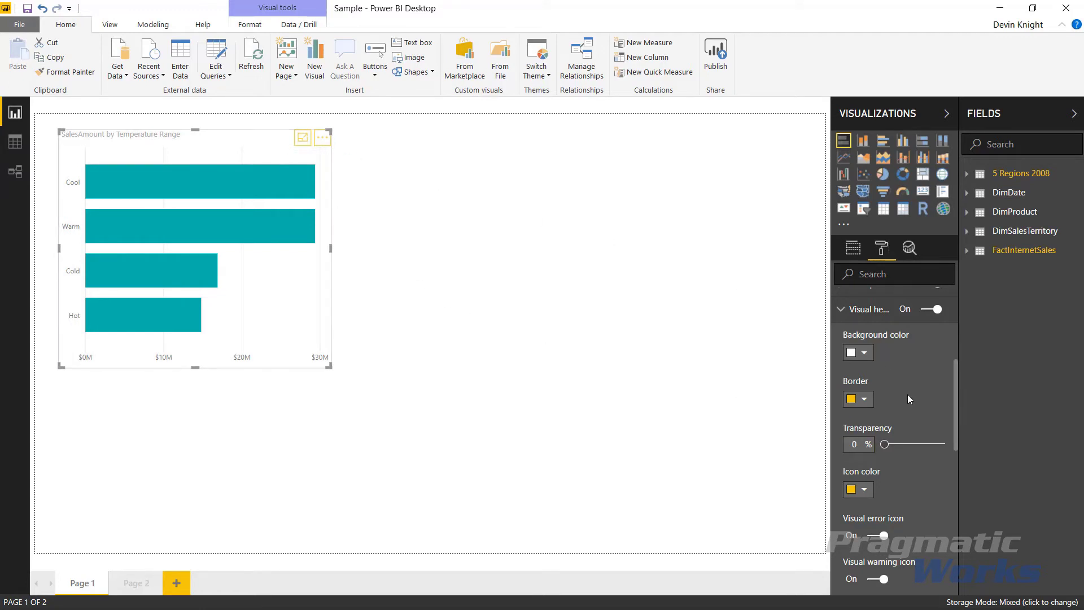
- Revert the chart's visual header formatting to default
scroll(917, 396, down, 5)
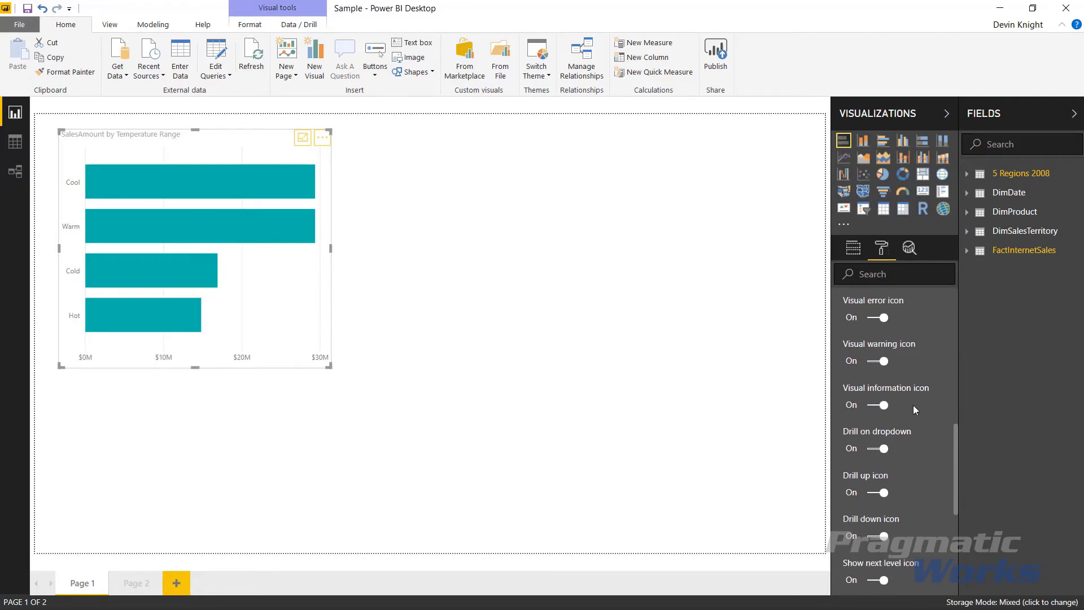
scroll(913, 405, down, 7)
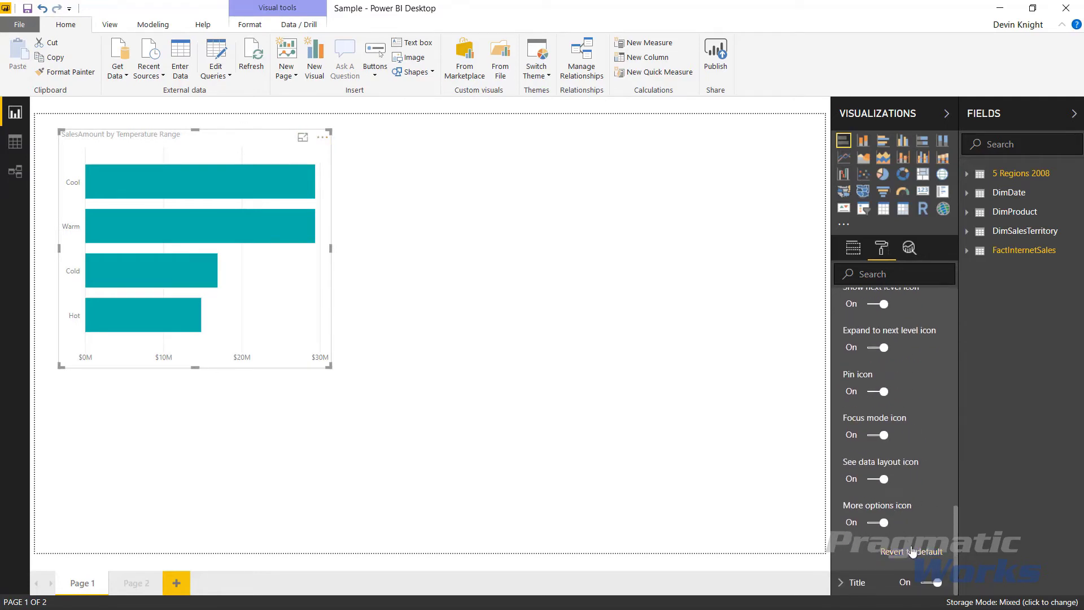
scroll(910, 388, up, 5)
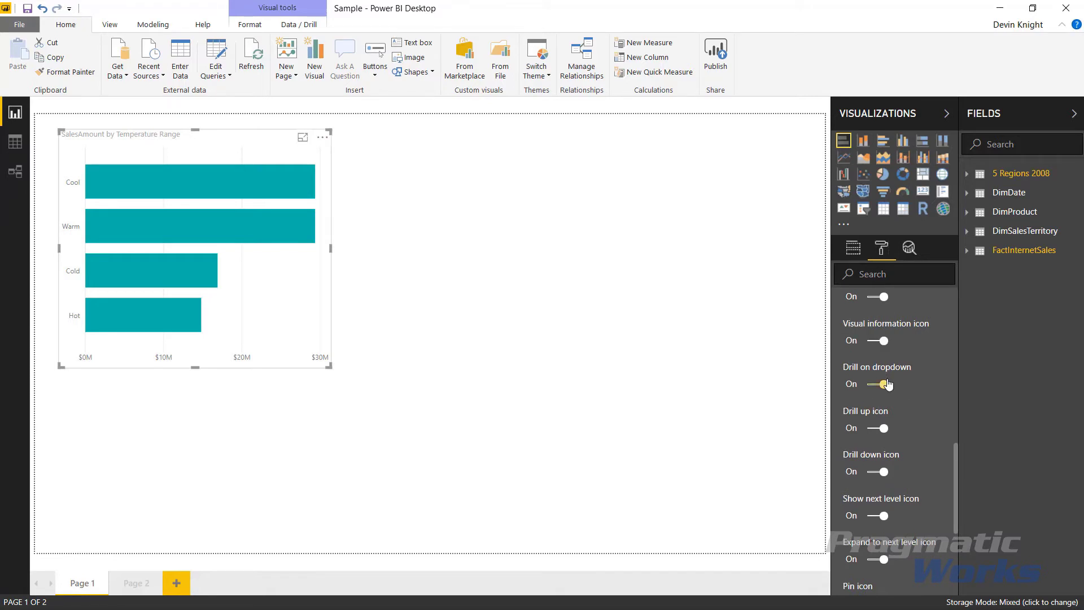
scroll(889, 383, up, 8)
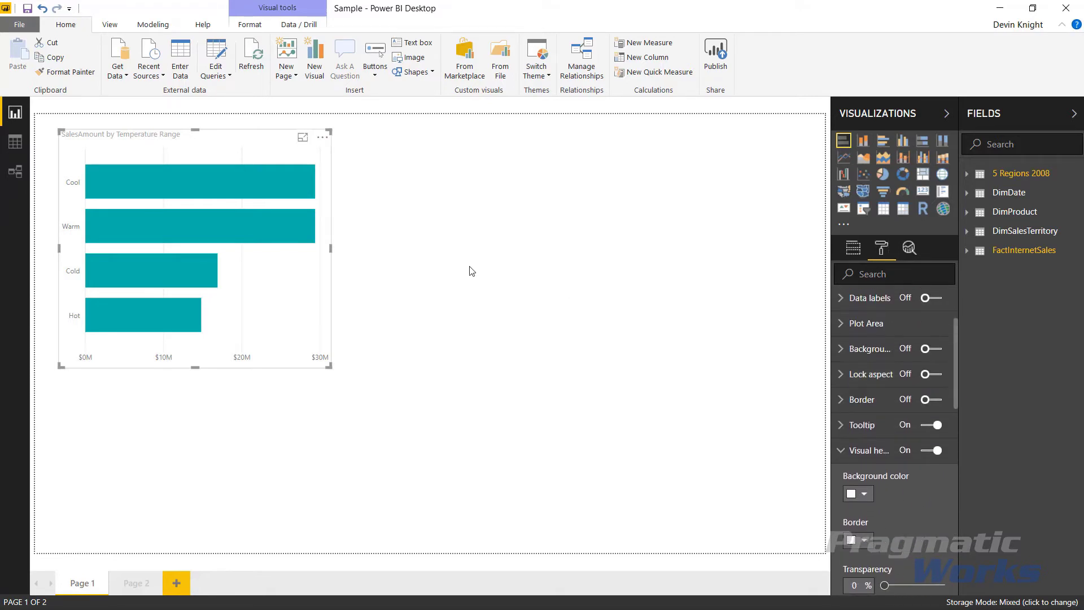